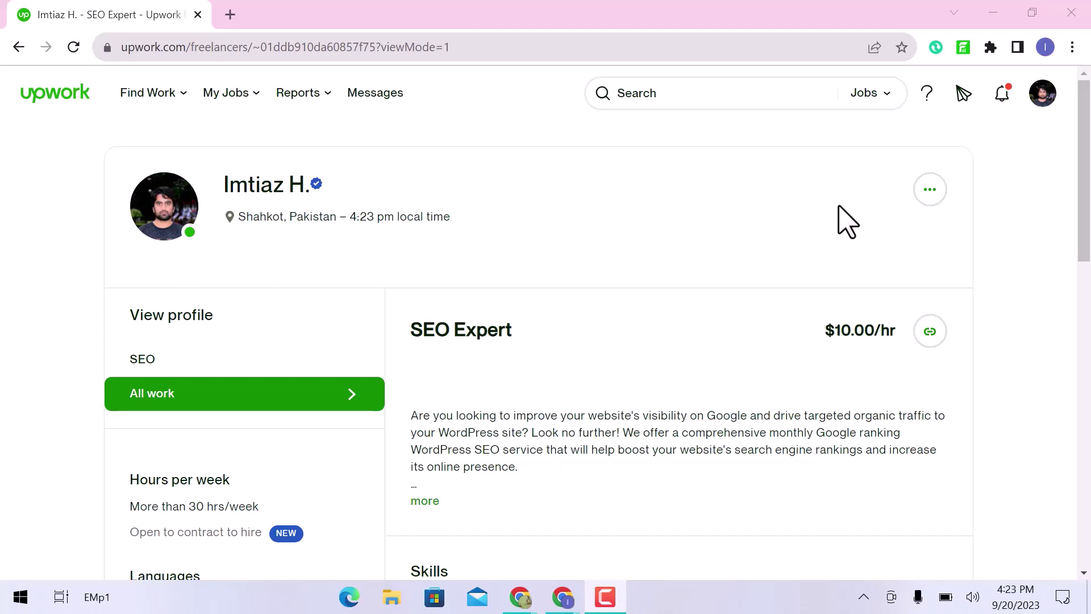
# Step: Scroll the freelancer profile down to the footer's Desktop App link
pyautogui.scroll(-5, 847, 222)
pyautogui.scroll(-4, 847, 222)
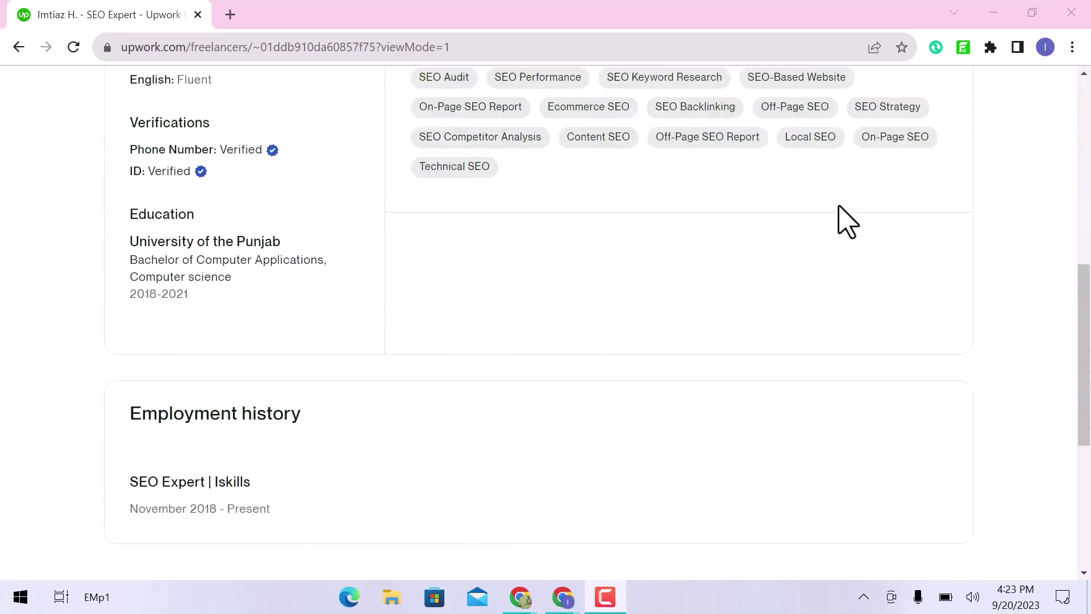
pyautogui.scroll(-5, 847, 222)
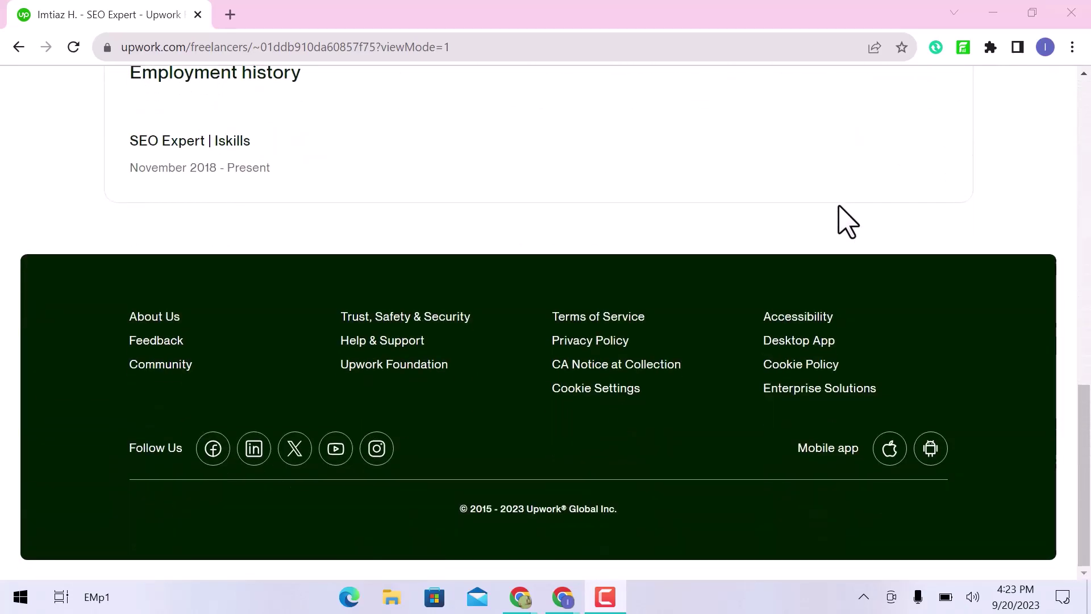
# Step: Open the desktop app download page and view its Windows version list without choosing one
pyautogui.click(823, 348)
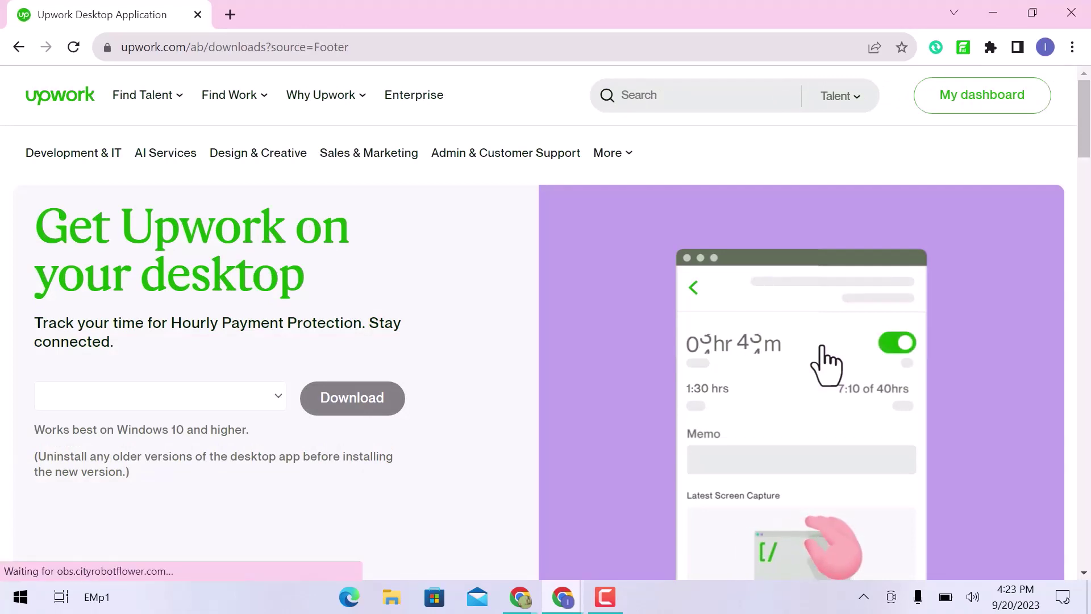
pyautogui.click(214, 399)
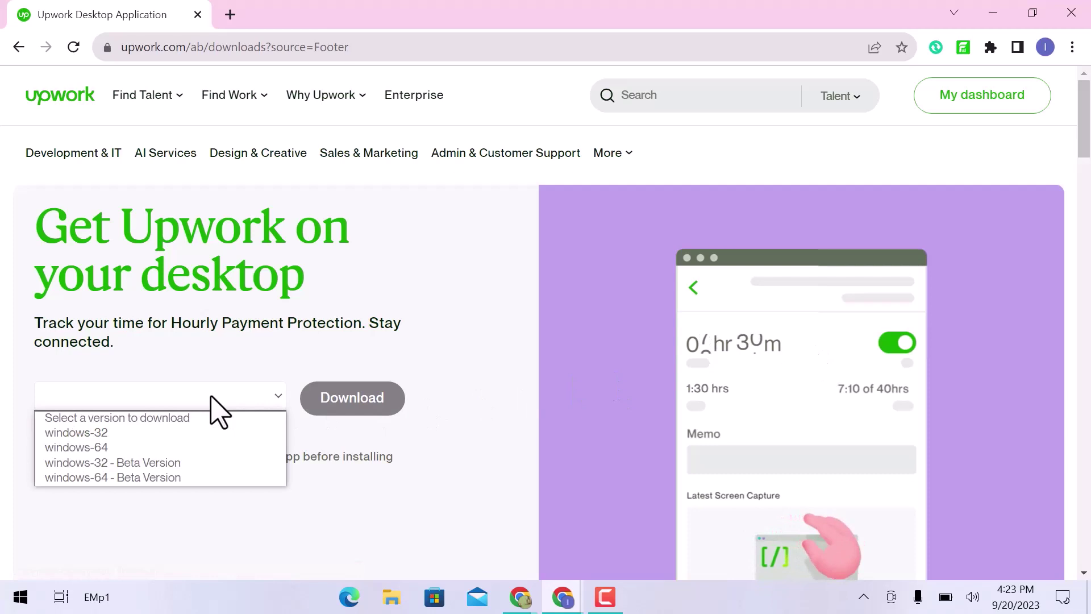
pyautogui.click(213, 399)
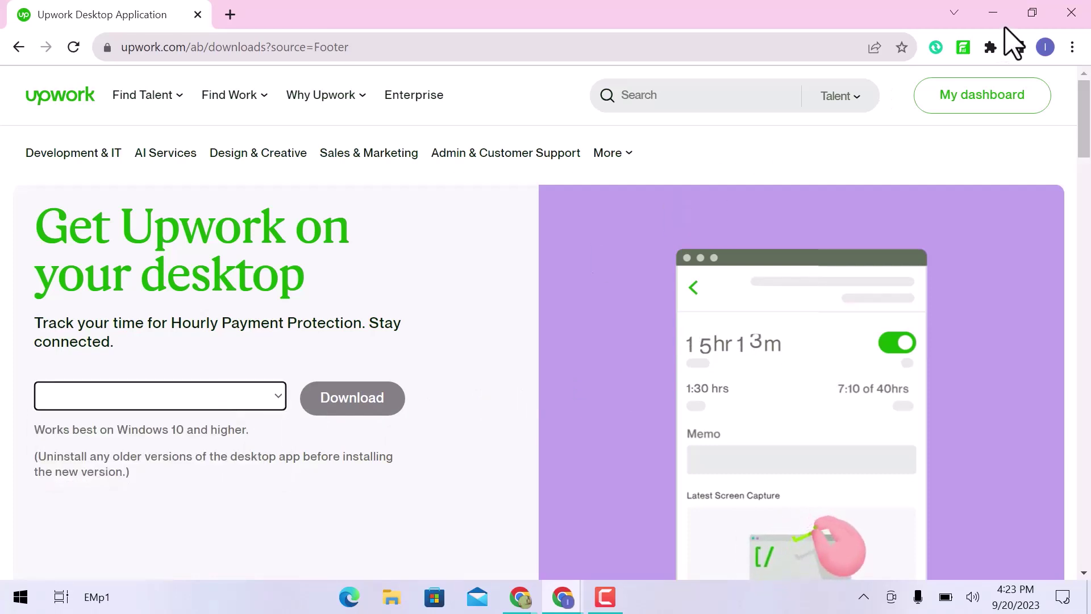
# Step: Check This PC's Properties to confirm the system type is a 64-bit operating system
pyautogui.click(996, 13)
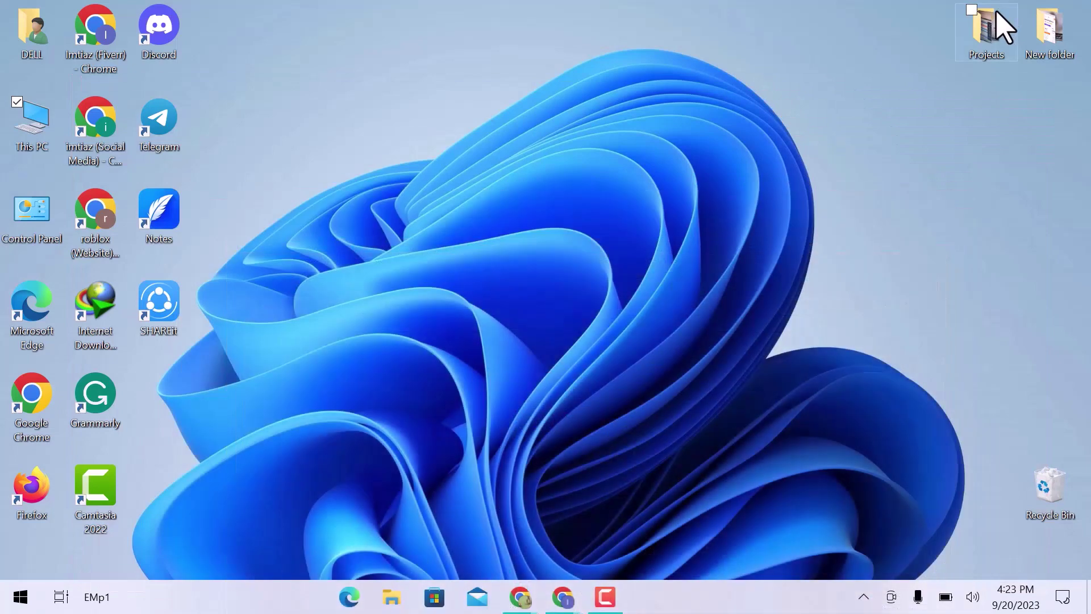
pyautogui.rightClick(47, 108)
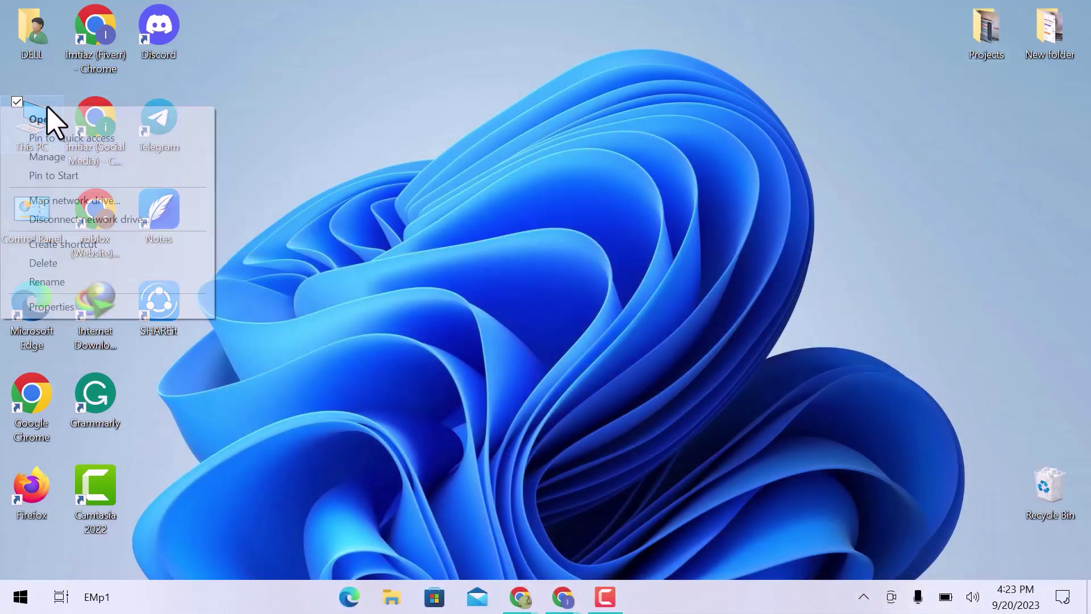
pyautogui.click(85, 306)
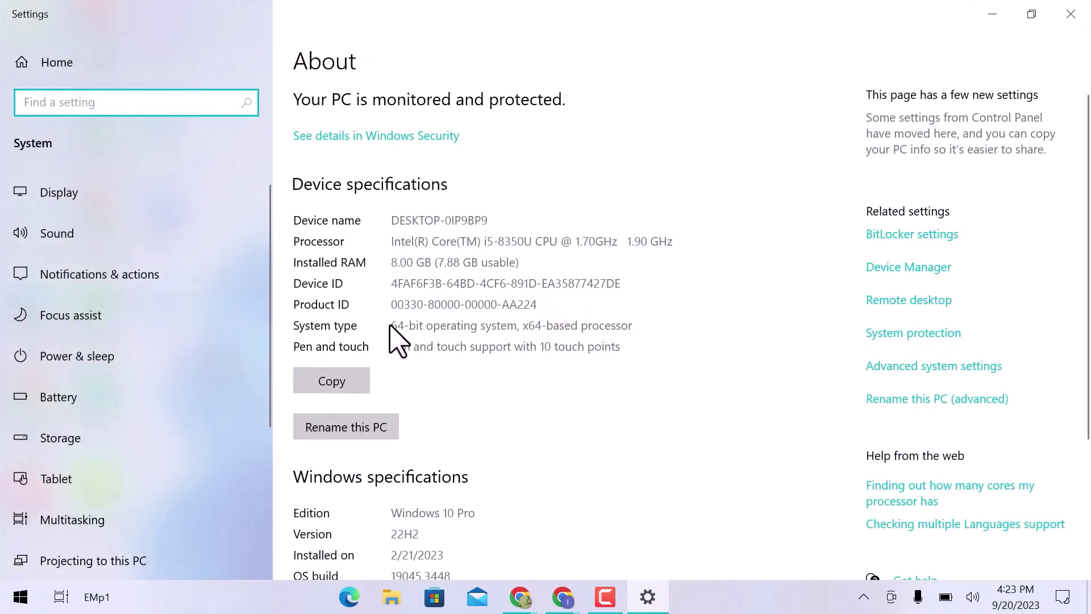
pyautogui.moveTo(635, 326); pyautogui.dragTo(383, 326)
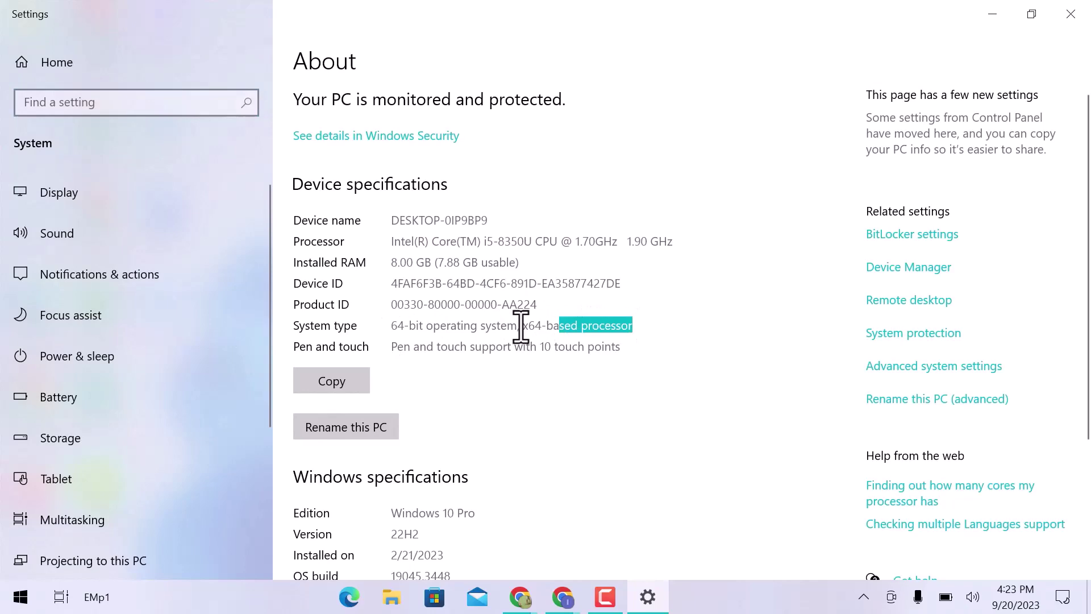
pyautogui.click(398, 325)
# Step: Download the windows-64 version of the Upwork desktop app installer
pyautogui.click(1071, 14)
pyautogui.moveTo(520, 597)
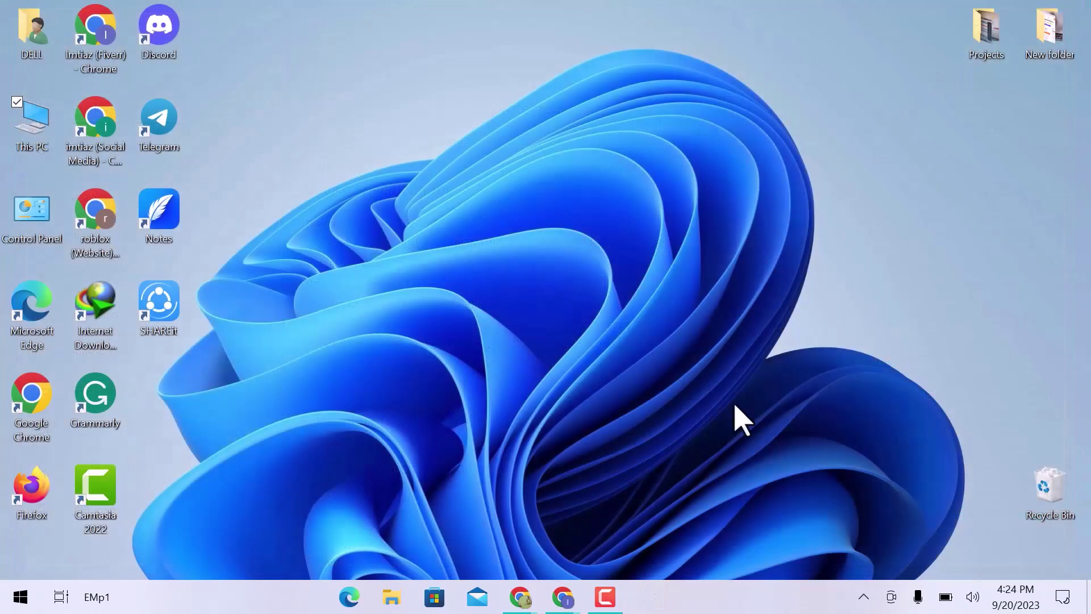
pyautogui.click(584, 564)
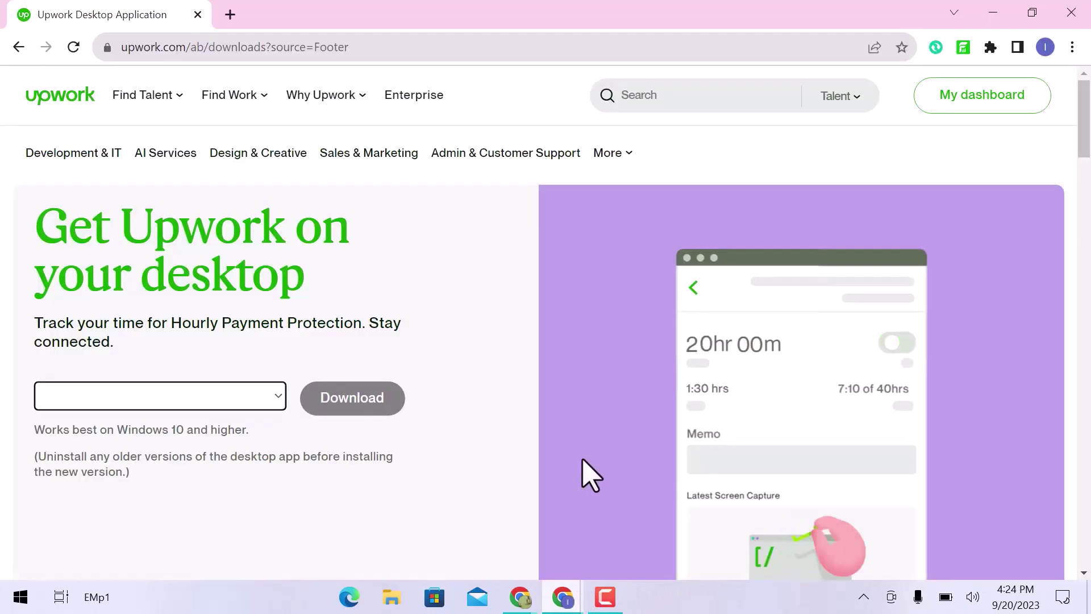
pyautogui.click(244, 392)
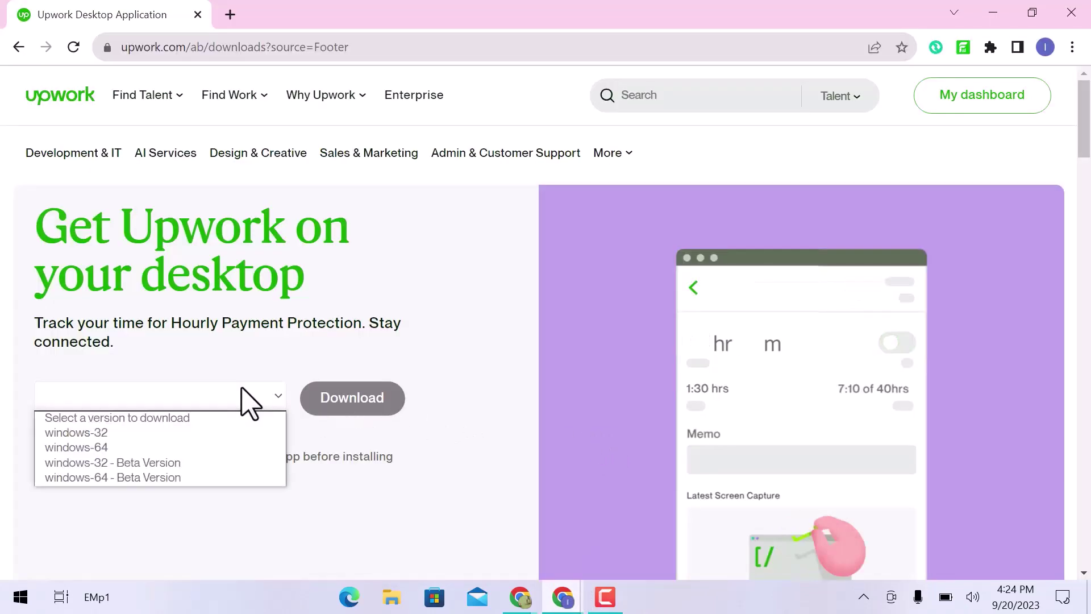
pyautogui.click(209, 448)
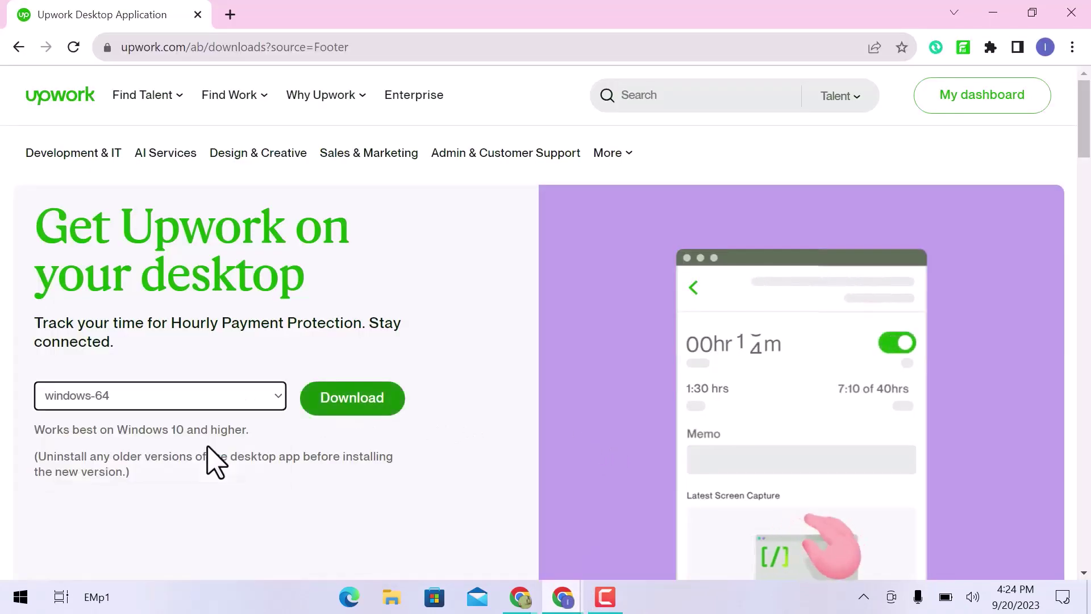
pyautogui.click(352, 404)
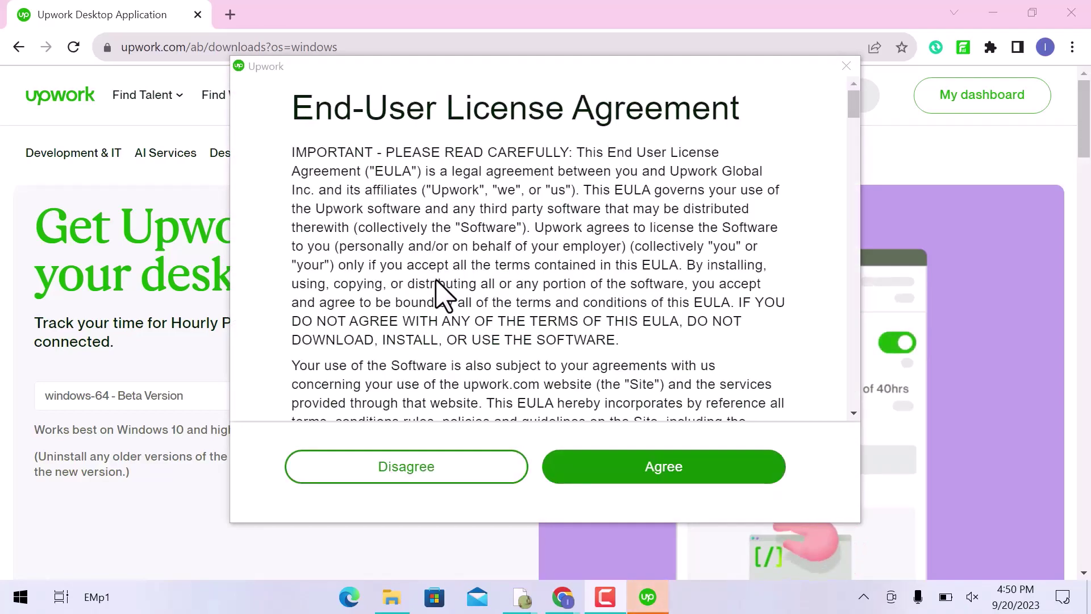
# Step: Read through and agree to the End-User License Agreement
pyautogui.scroll(-5, 438, 281)
pyautogui.scroll(-5, 438, 282)
pyautogui.scroll(-5, 437, 282)
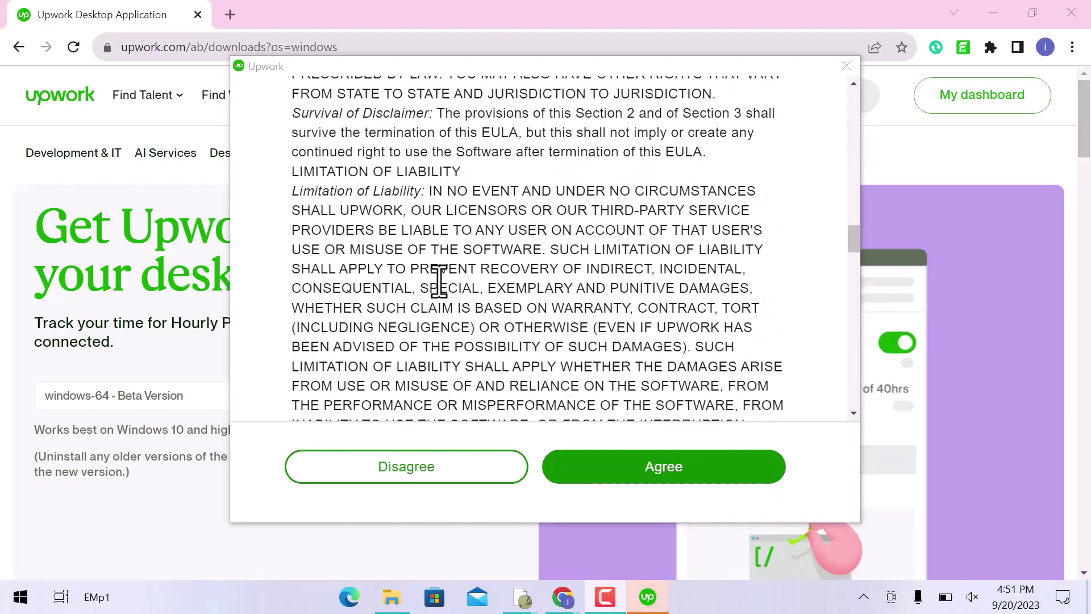
pyautogui.scroll(-5, 439, 282)
pyautogui.scroll(-5, 438, 282)
pyautogui.scroll(-5, 439, 282)
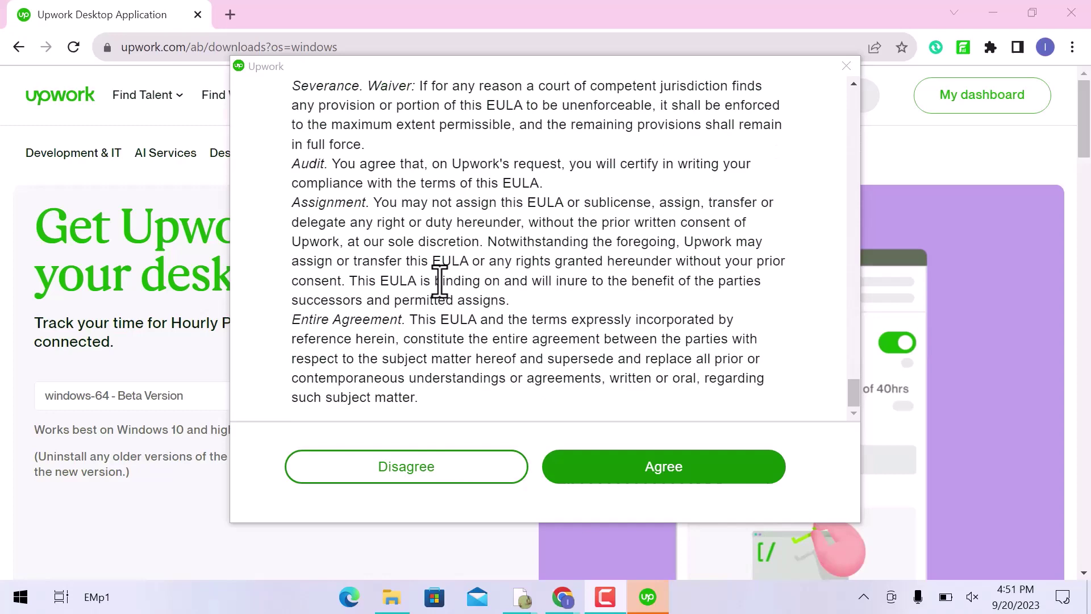
pyautogui.click(628, 467)
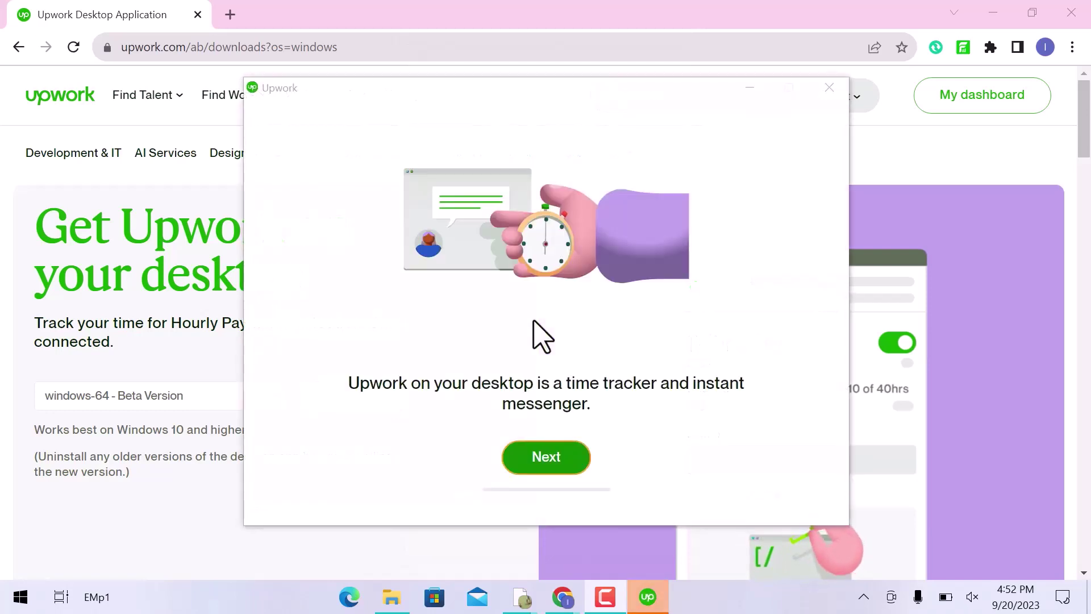
# Step: Step through the intro slides to finish the introduction
pyautogui.click(538, 458)
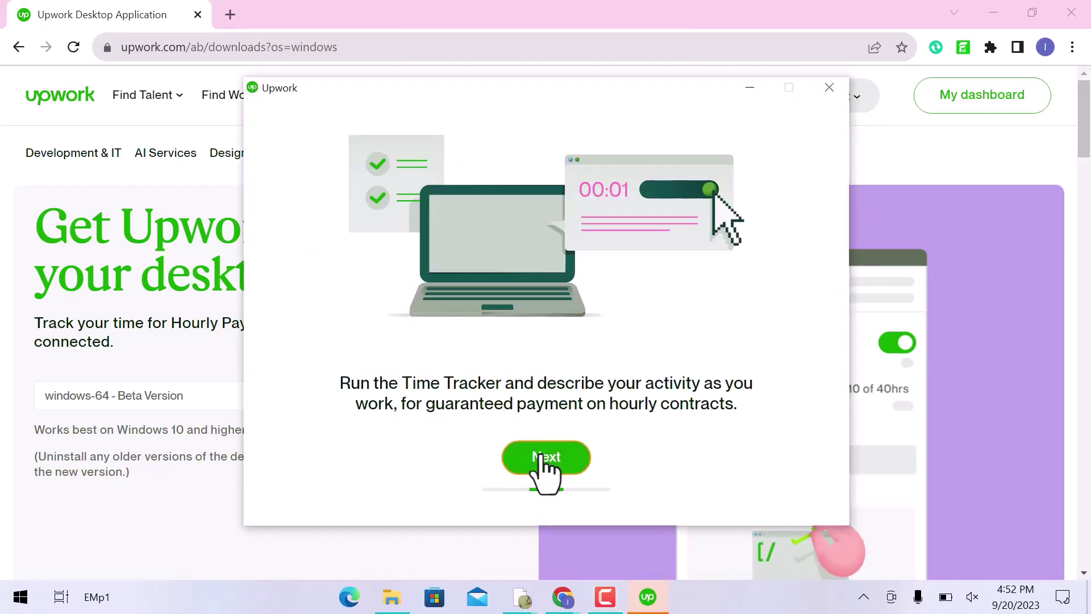
pyautogui.click(537, 458)
pyautogui.click(544, 460)
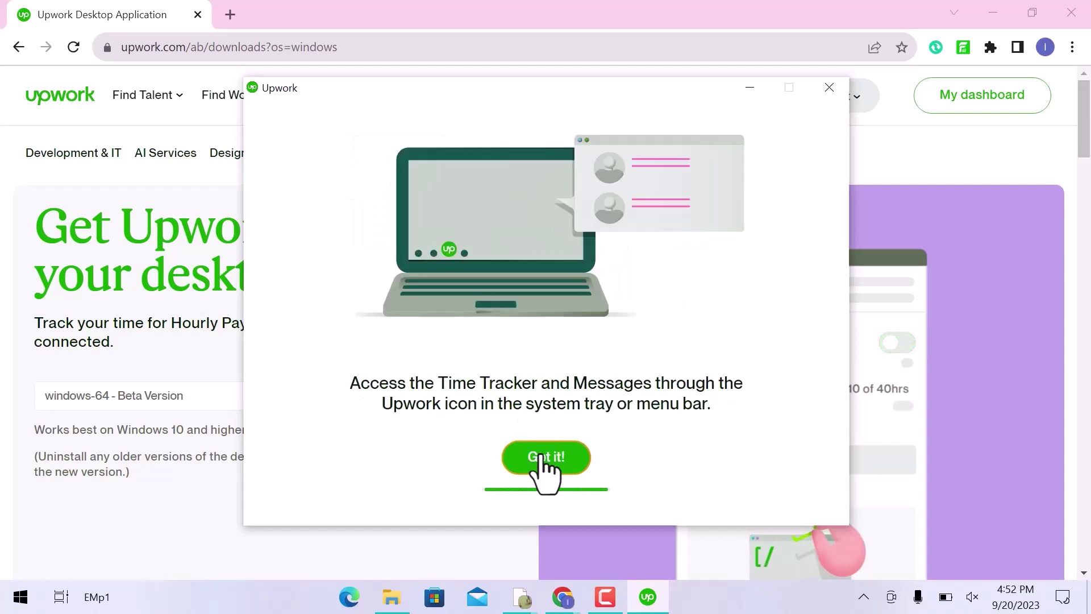
pyautogui.click(544, 460)
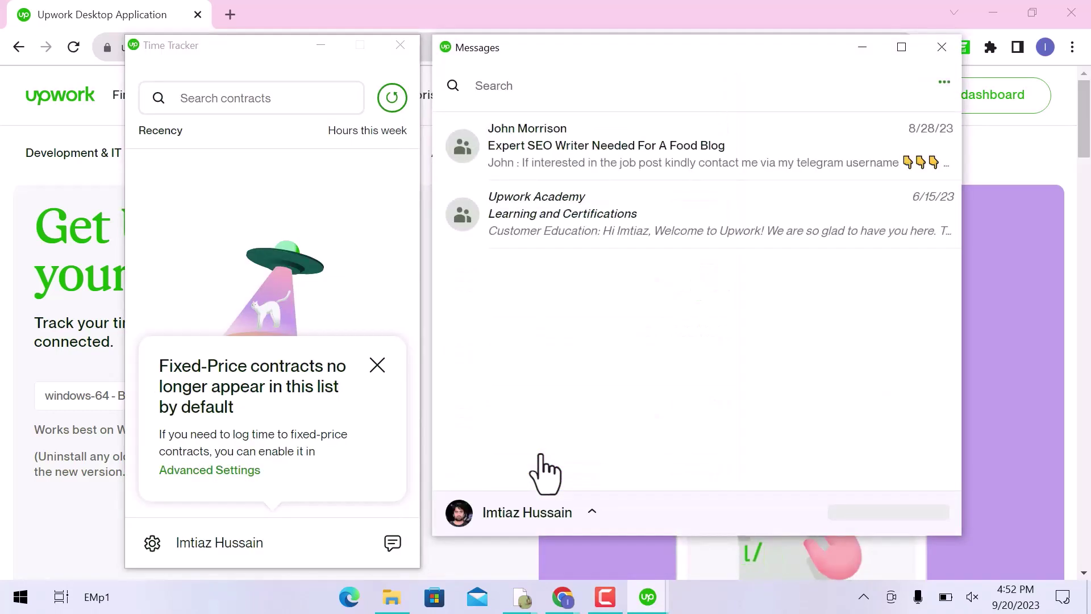
# Step: Dismiss the fixed-price tip, close Messages, and open Settings from the Time Tracker gear menu
pyautogui.click(378, 366)
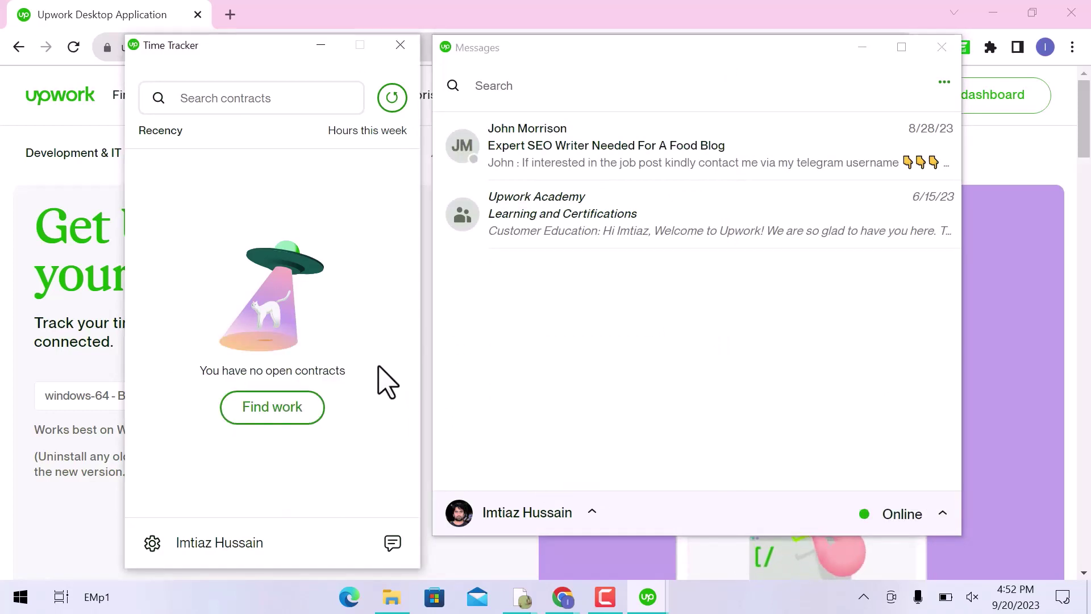
pyautogui.click(863, 49)
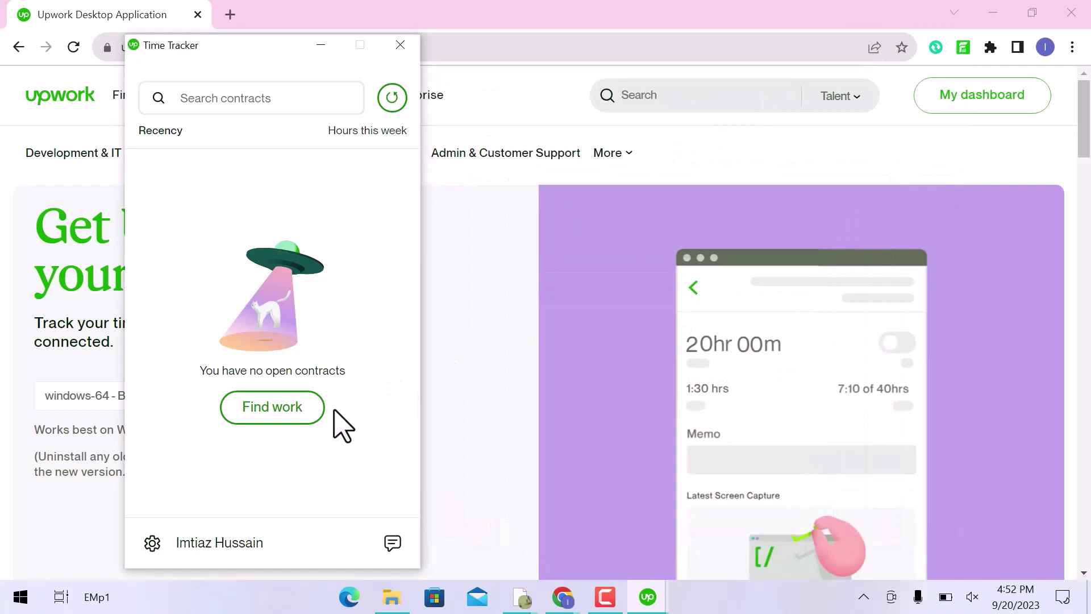
pyautogui.click(160, 552)
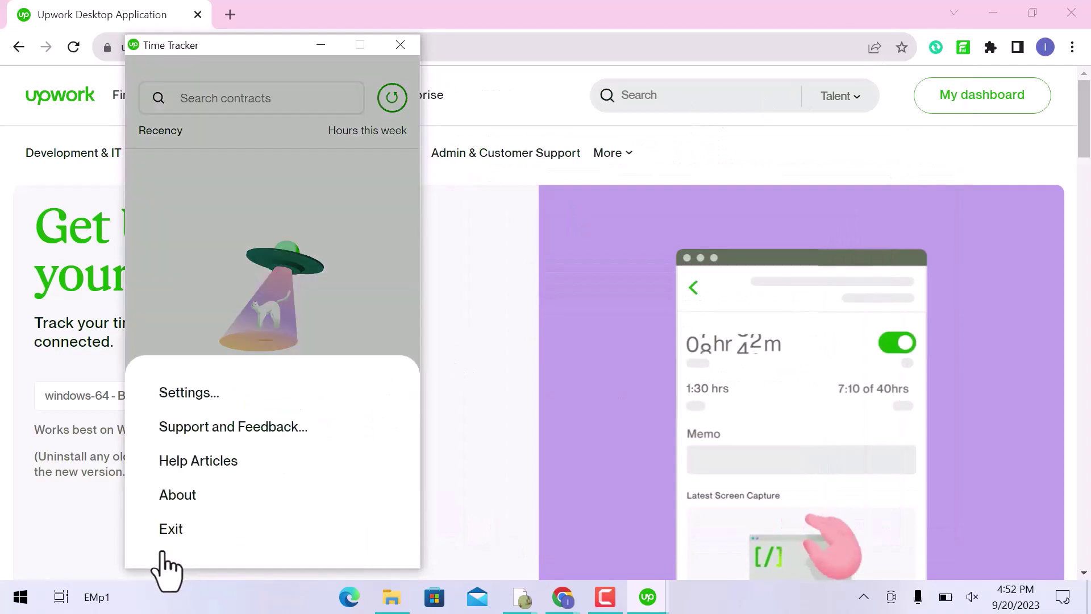
pyautogui.click(210, 400)
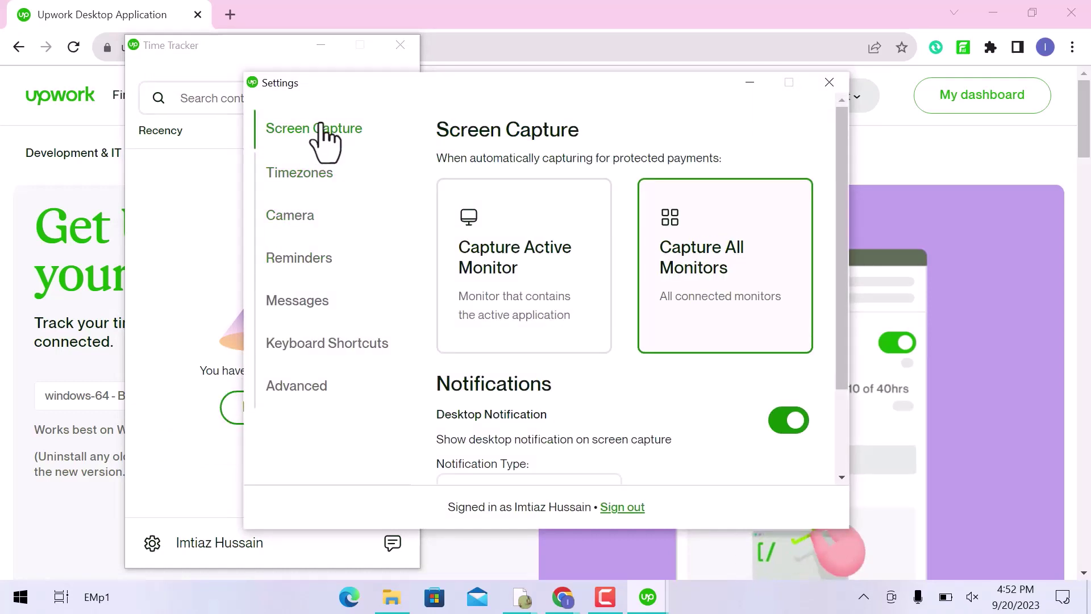
# Step: Review Screen Capture monitor and notification options, keeping Detailed Notification, then view Timezones
pyautogui.click(516, 250)
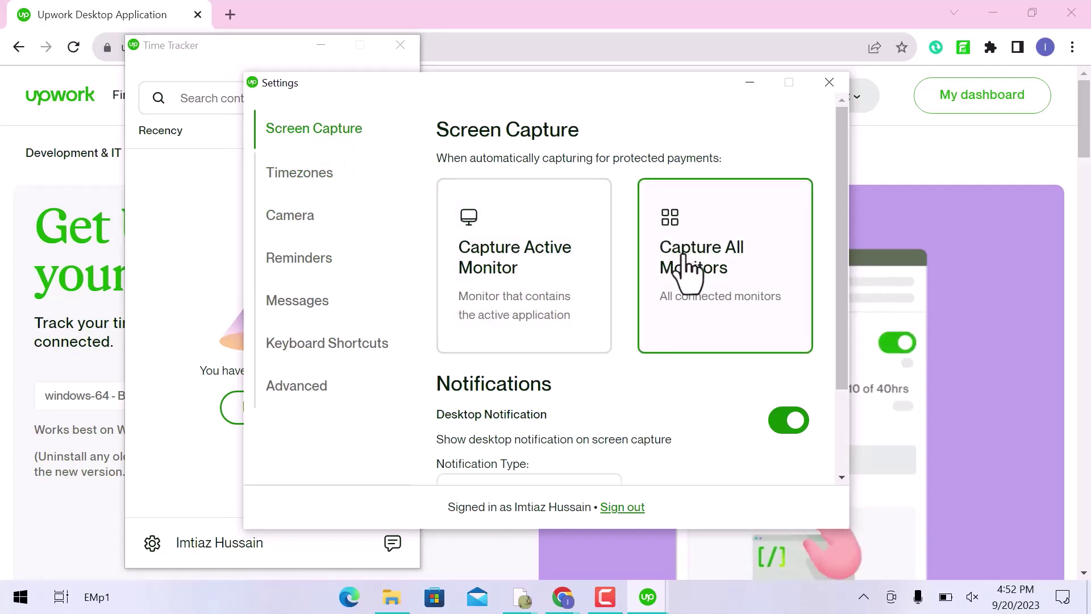
pyautogui.scroll(-2, 580, 282)
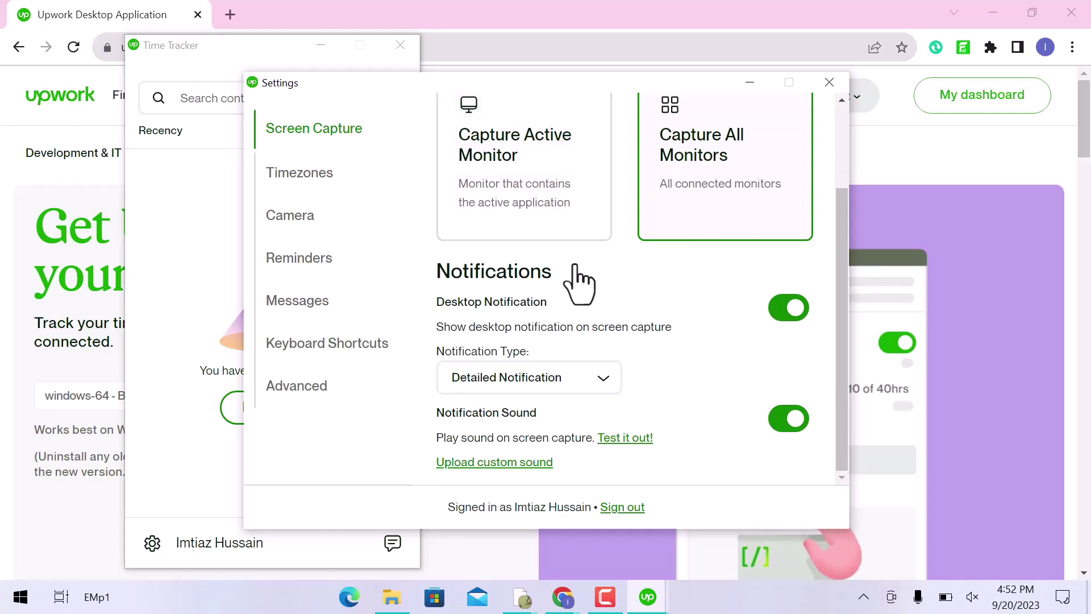
pyautogui.click(568, 379)
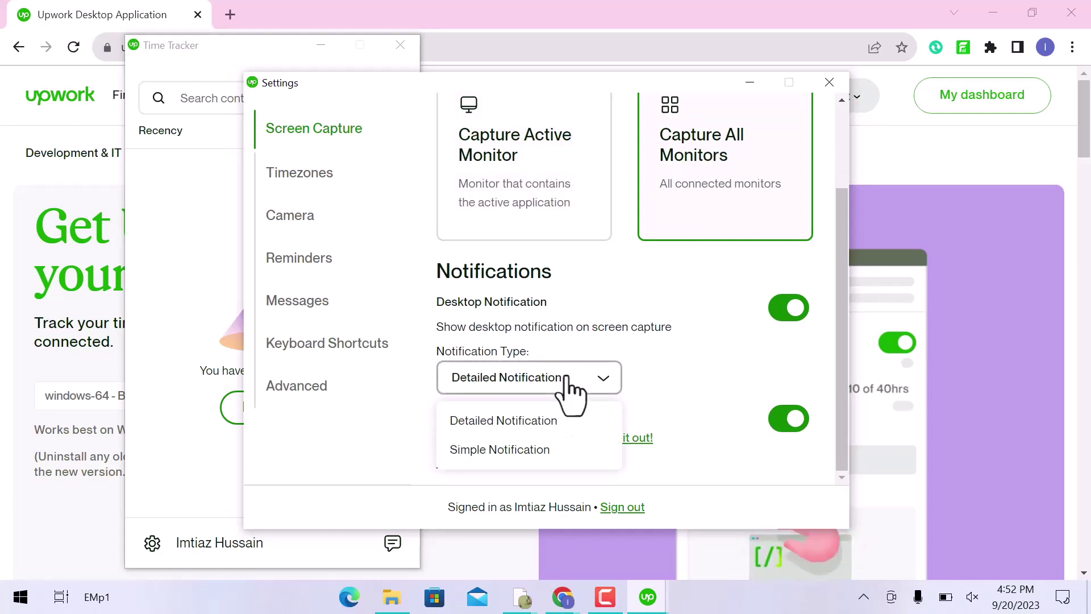
pyautogui.click(569, 388)
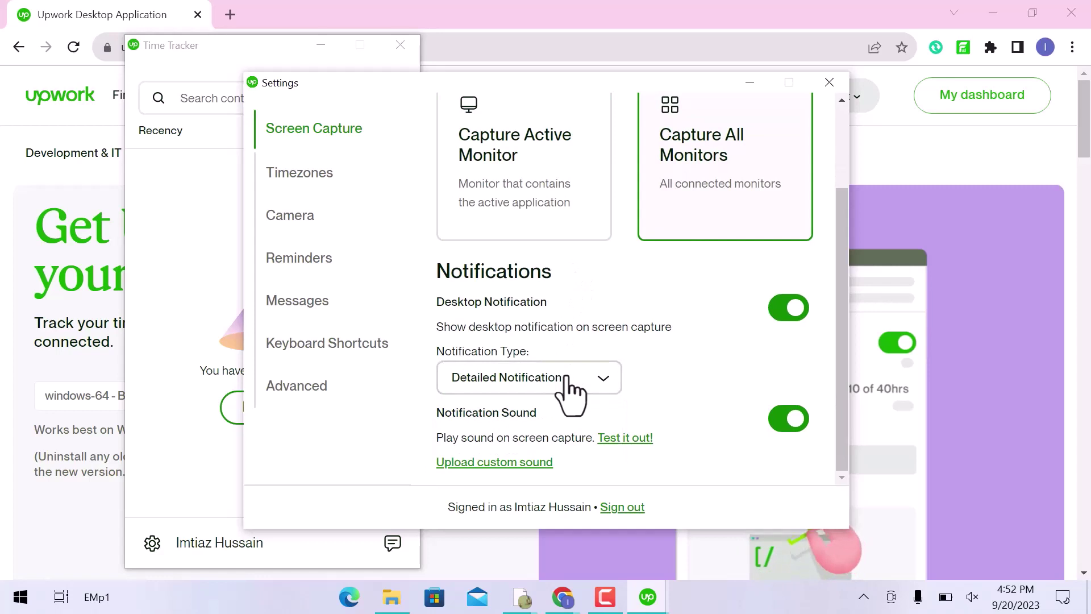
pyautogui.click(315, 181)
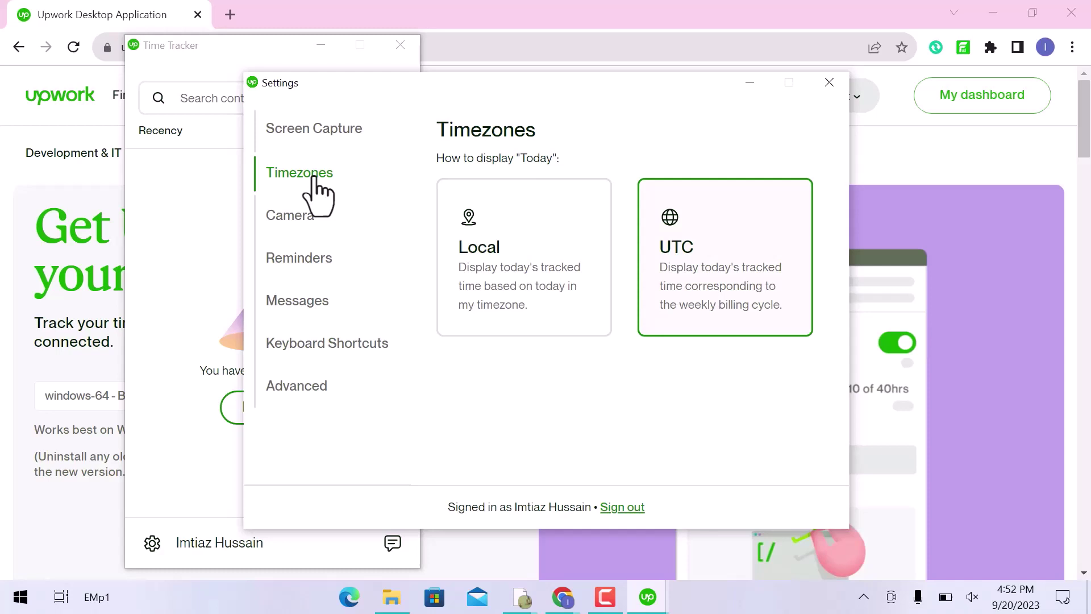
# Step: Turn camera shots on and back off in the Camera settings
pyautogui.click(313, 223)
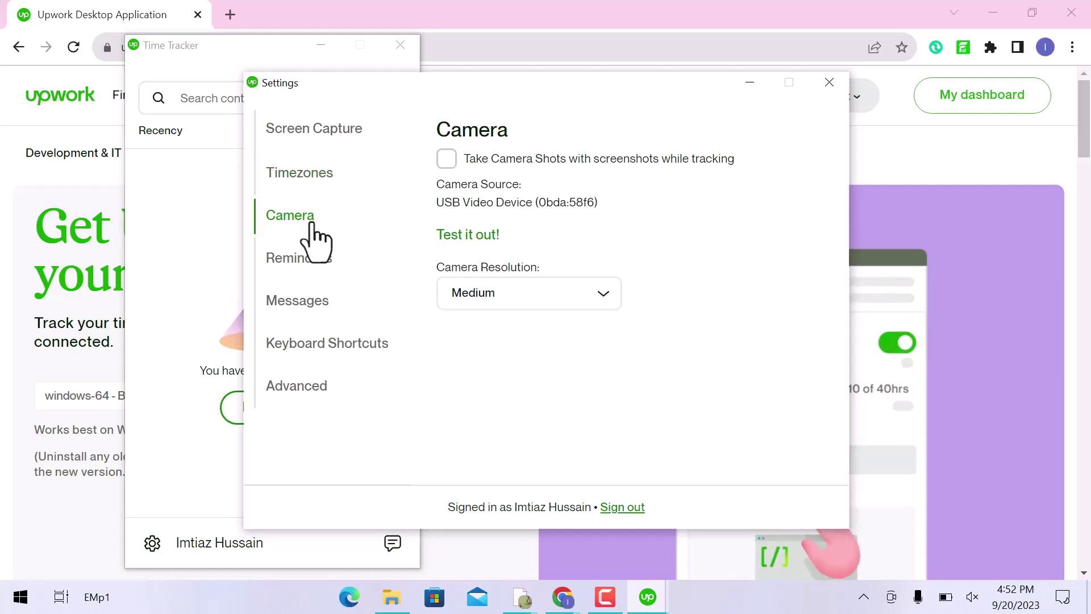
pyautogui.click(446, 159)
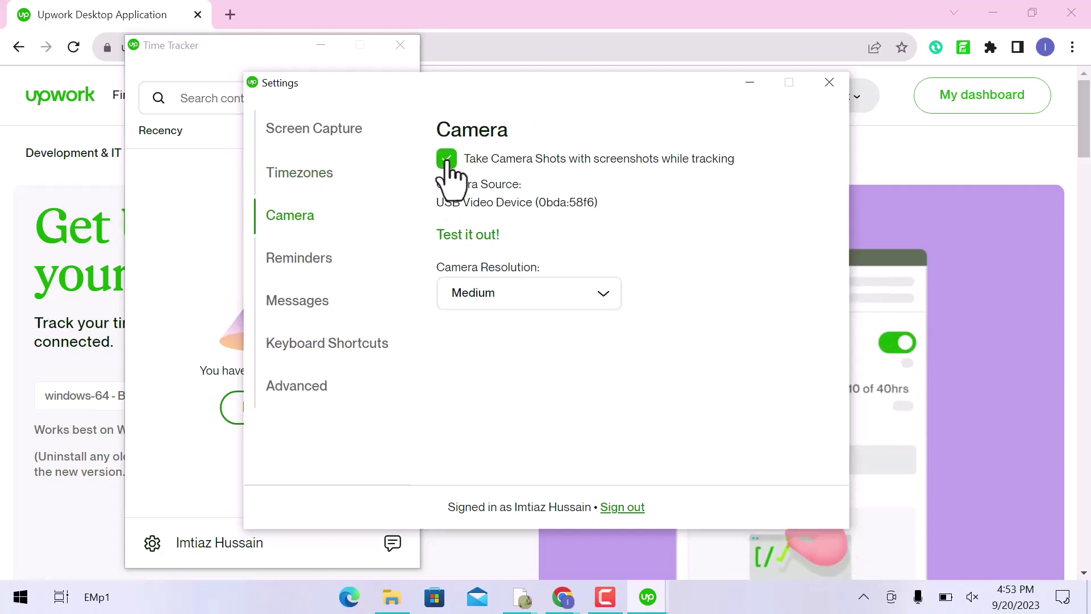
pyautogui.click(446, 158)
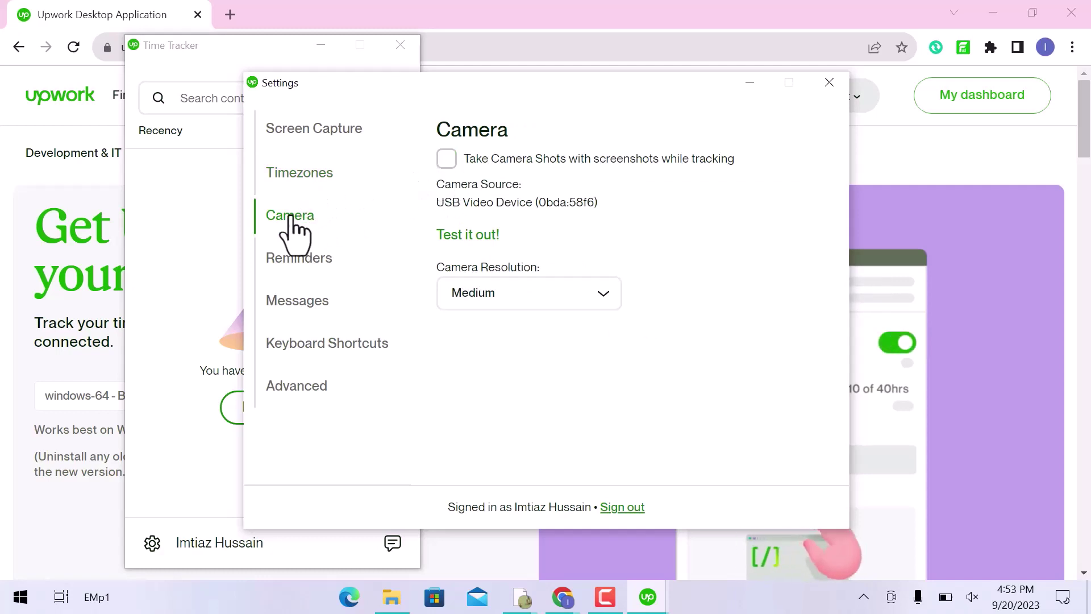
# Step: Check the memo and tracking-off reminder intervals, leaving both at No reminder
pyautogui.click(294, 259)
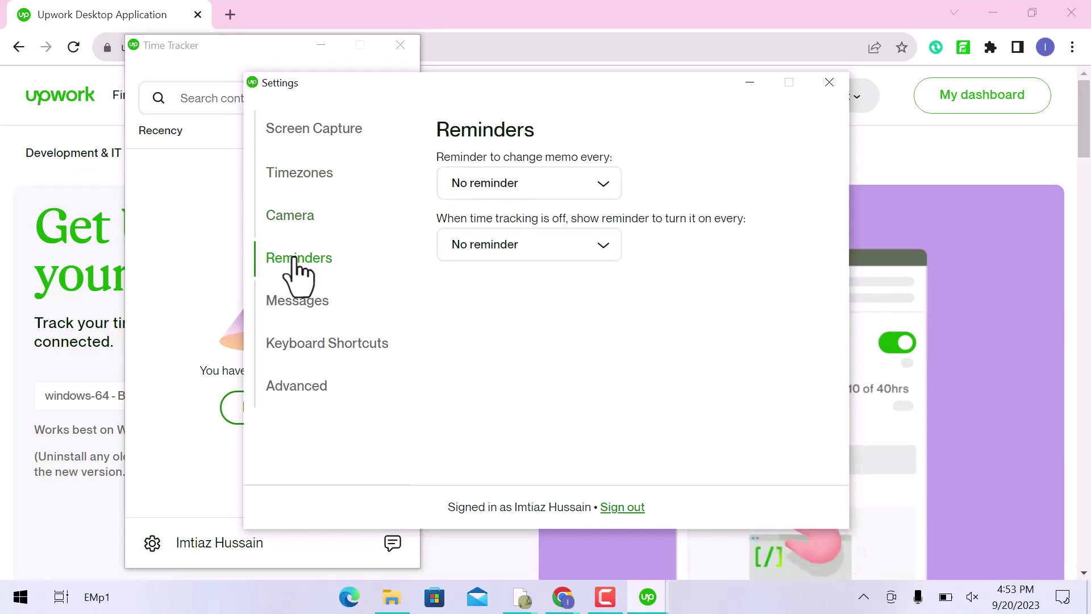
pyautogui.click(500, 185)
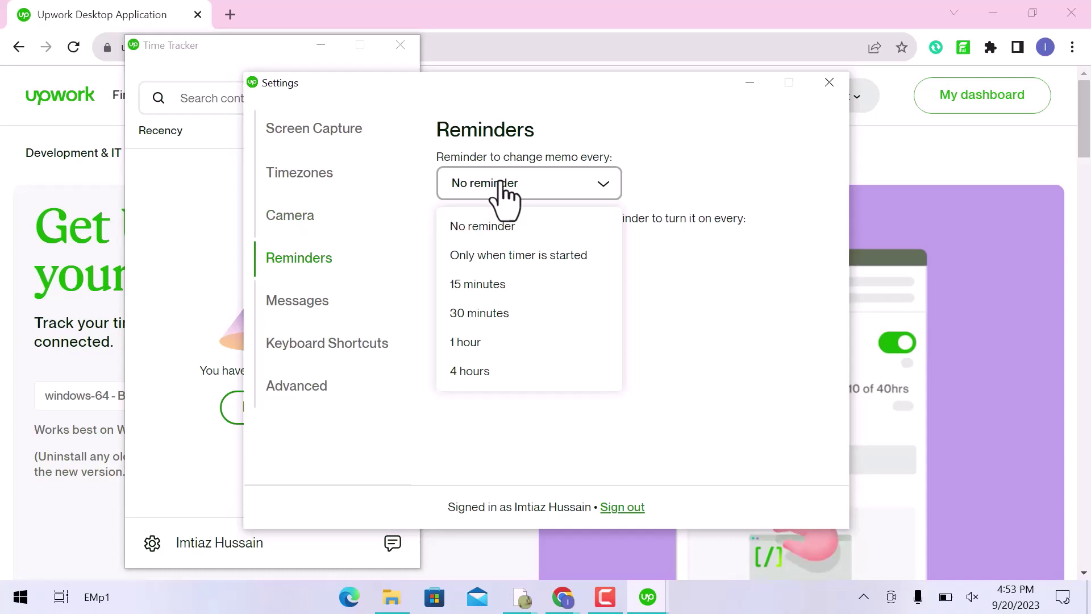
pyautogui.click(500, 183)
pyautogui.click(520, 245)
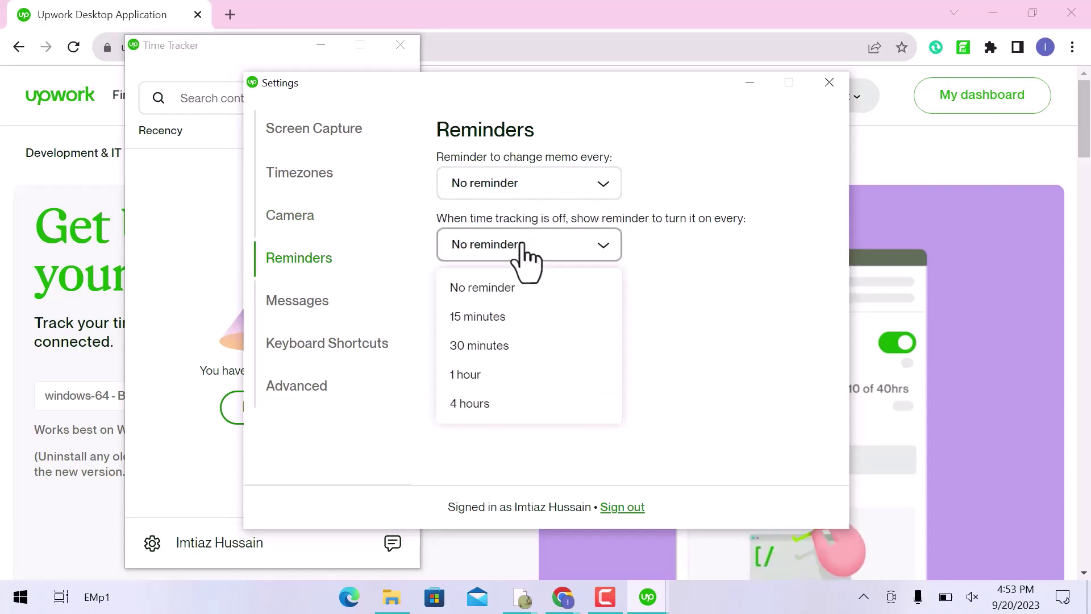
# Step: Leave the tracking-off reminder unchanged, then briefly open and close Messages from its settings
pyautogui.click(521, 245)
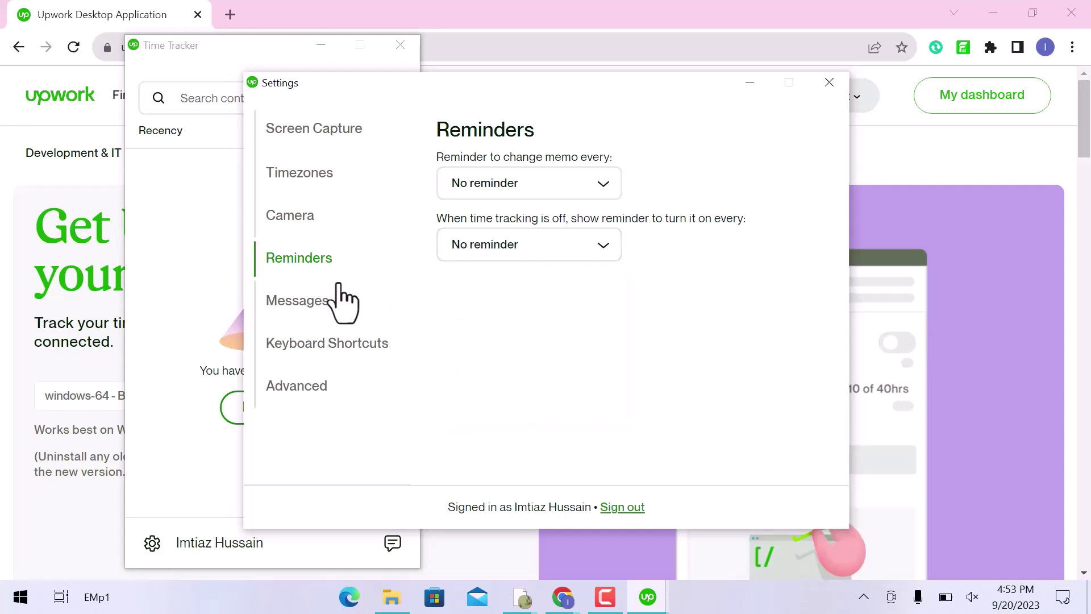
pyautogui.click(303, 298)
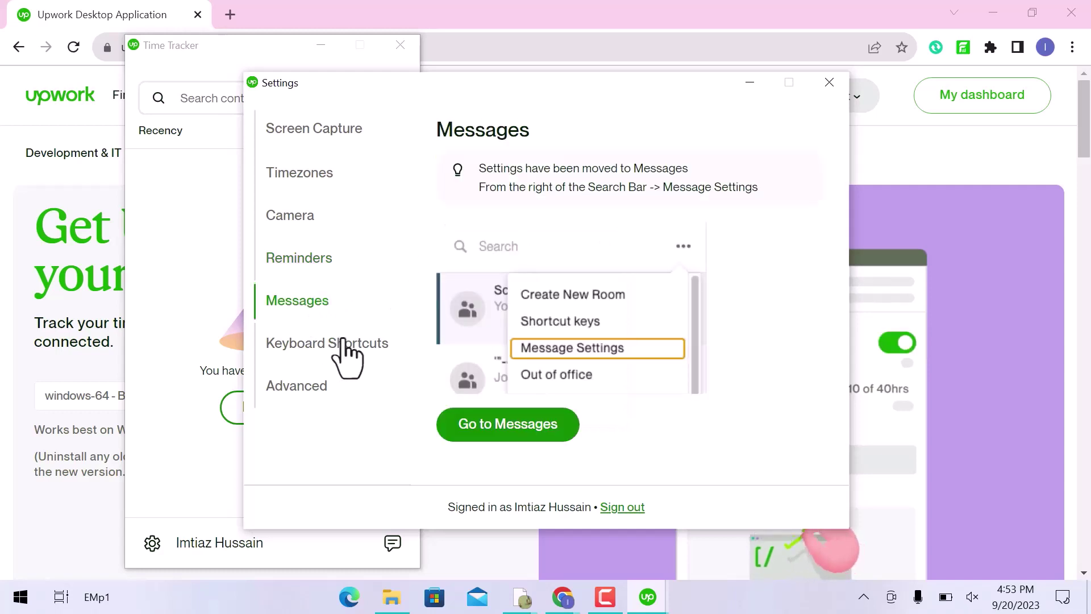
pyautogui.click(489, 425)
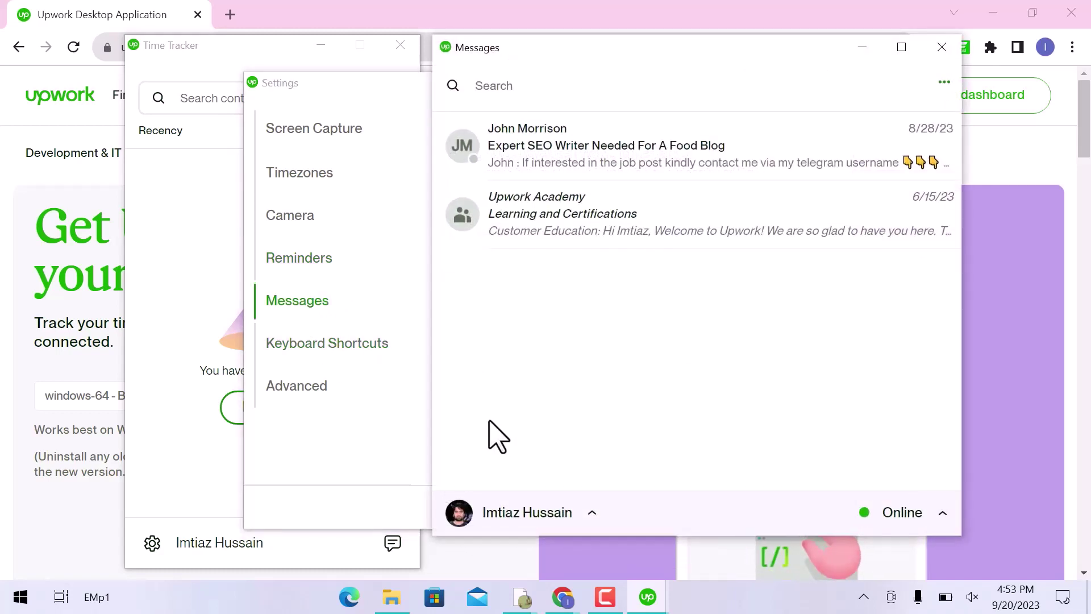
pyautogui.click(862, 48)
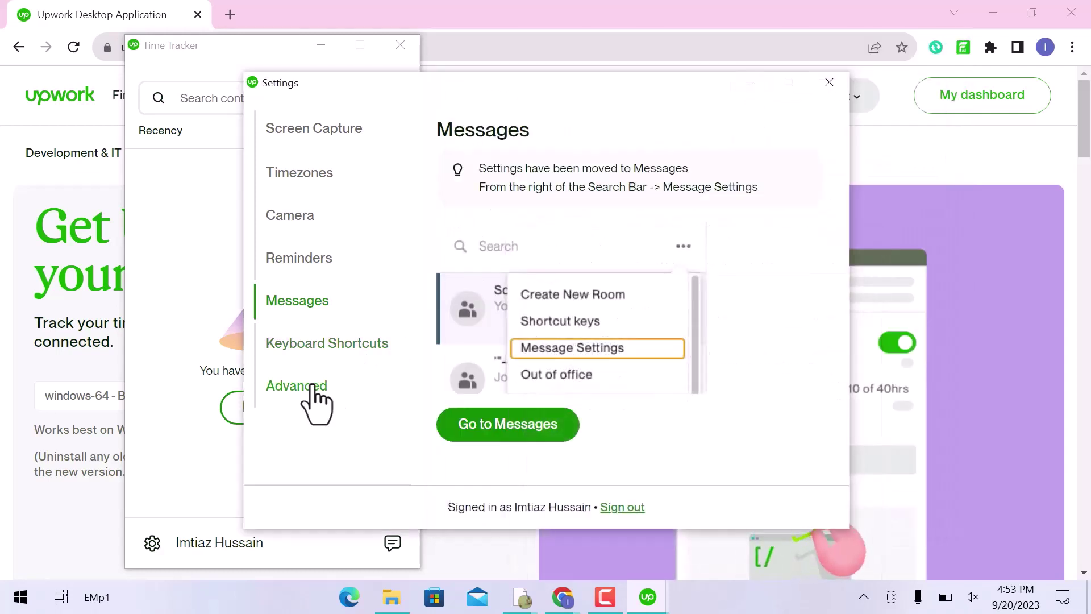
# Step: Scroll the Keyboard Shortcuts list down to the Autocomplete section
pyautogui.click(329, 348)
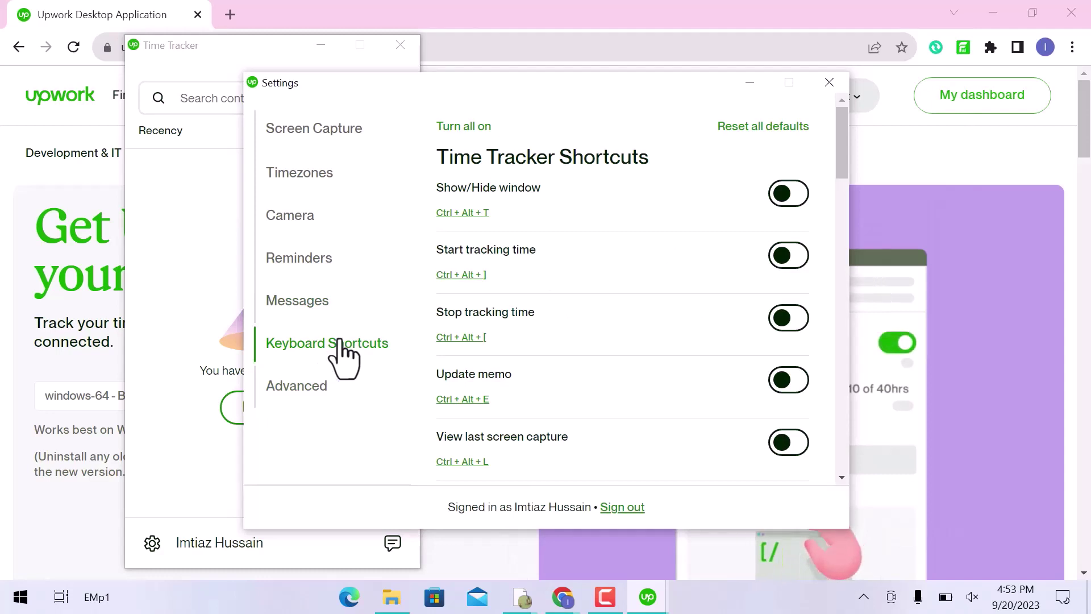
pyautogui.scroll(-5, 583, 316)
pyautogui.scroll(-5, 582, 315)
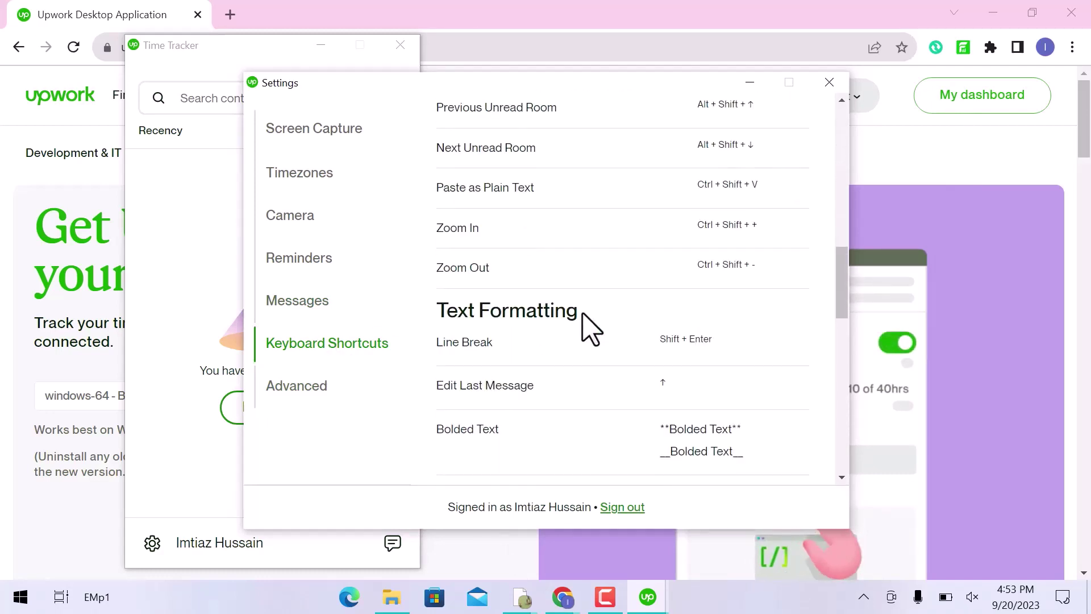
pyautogui.scroll(-5, 589, 329)
pyautogui.scroll(-5, 588, 328)
pyautogui.scroll(-1, 588, 329)
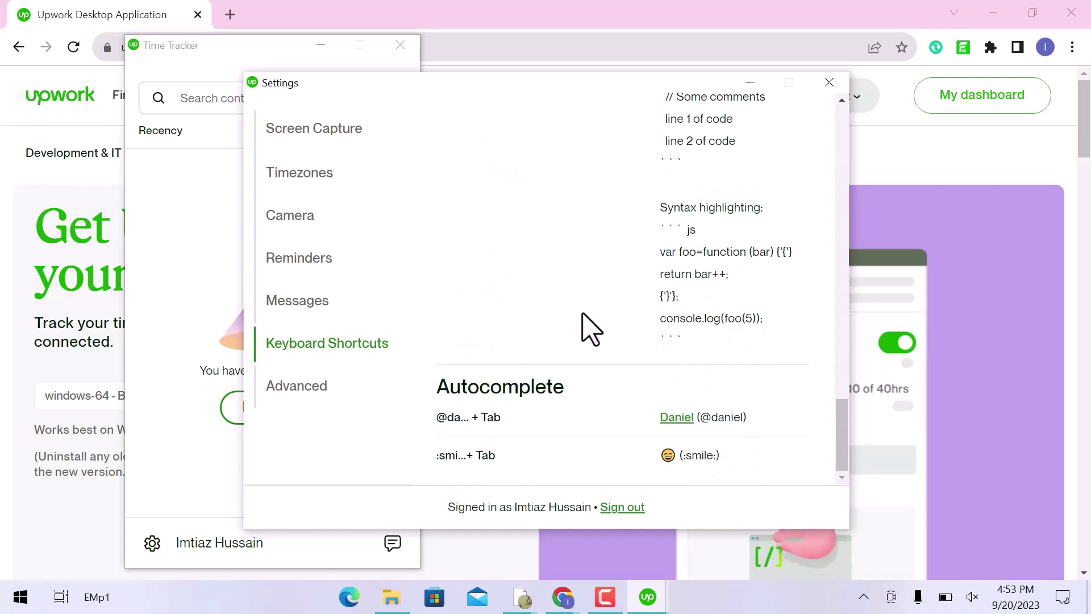
# Step: Review Advanced settings and switch fixed-price contract time tracking off
pyautogui.click(312, 386)
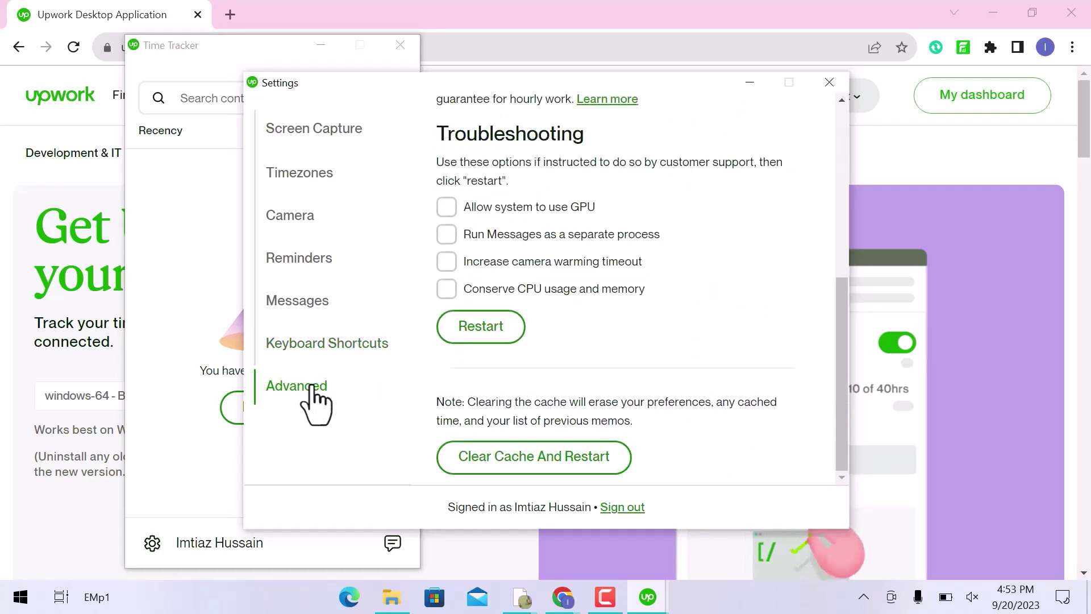
pyautogui.scroll(5, 656, 373)
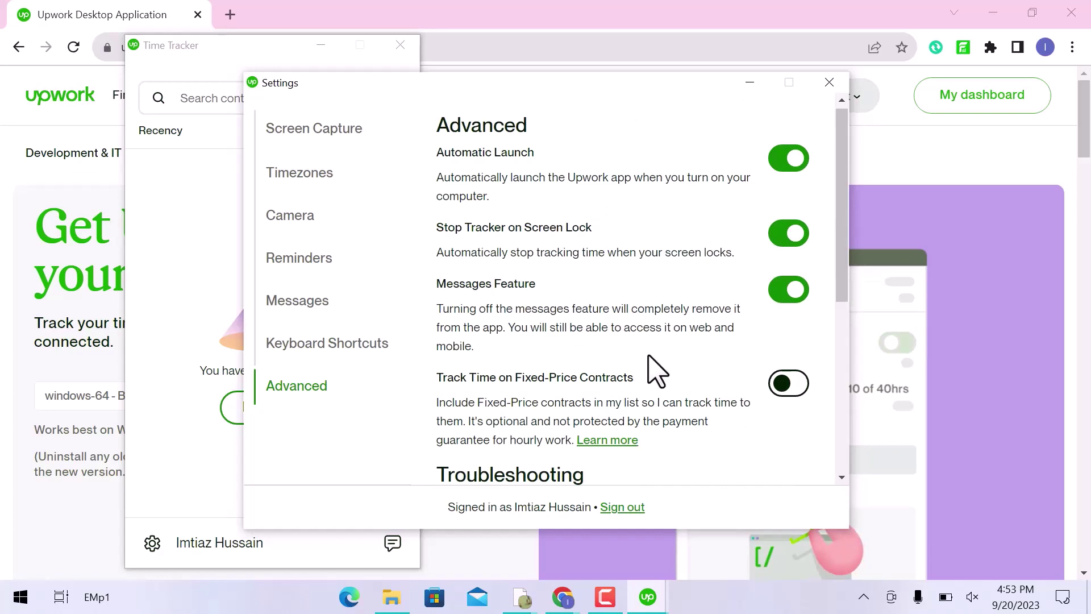
pyautogui.click(782, 381)
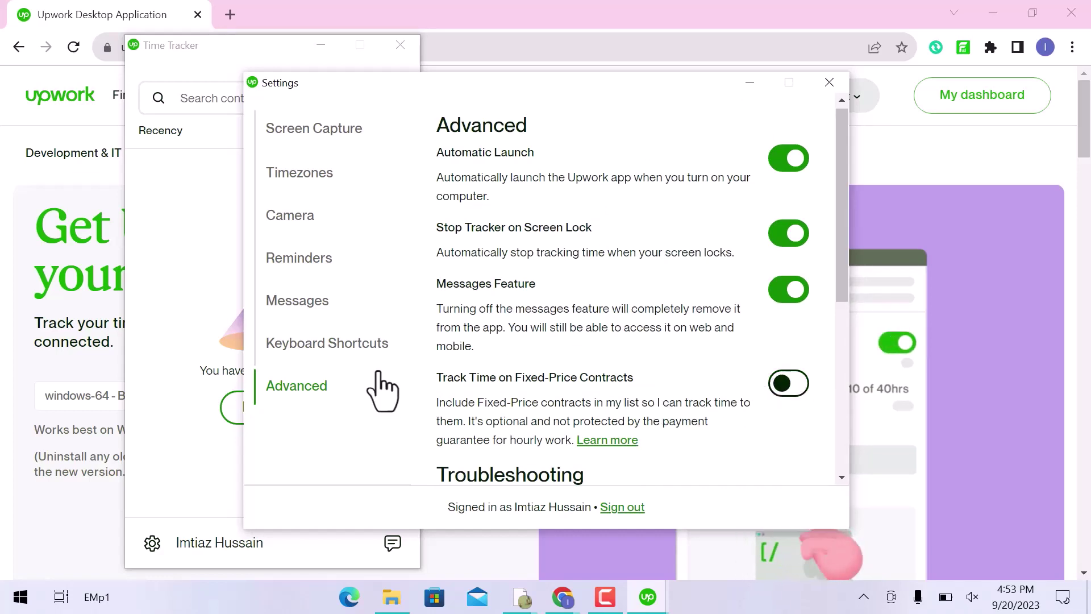
# Step: Close Settings, open Messages, then open and dismiss its account dropdown and the Time Tracker profile menu
pyautogui.click(827, 84)
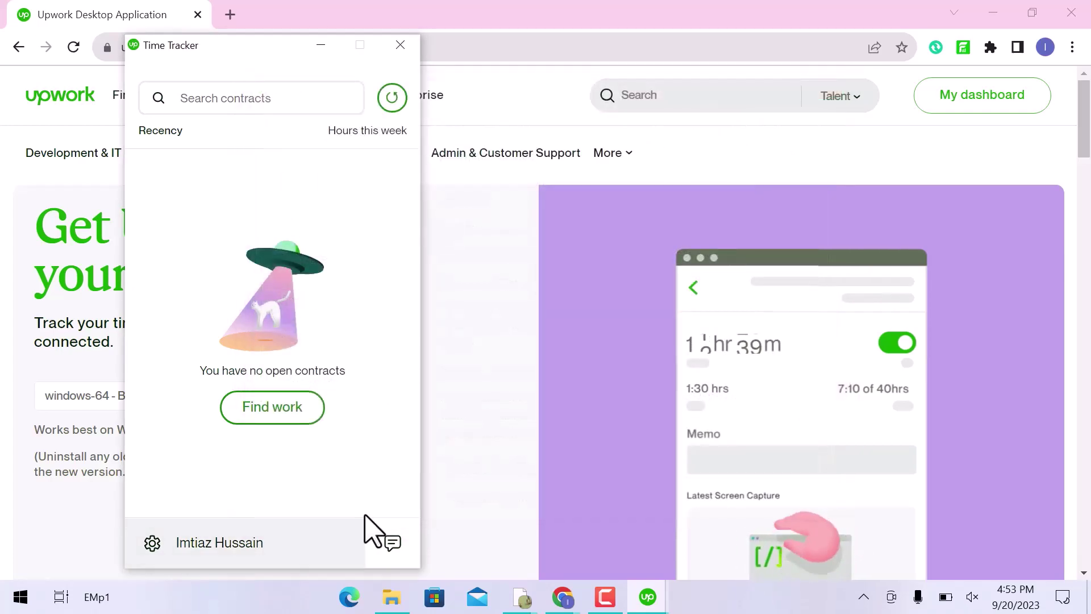
pyautogui.click(392, 542)
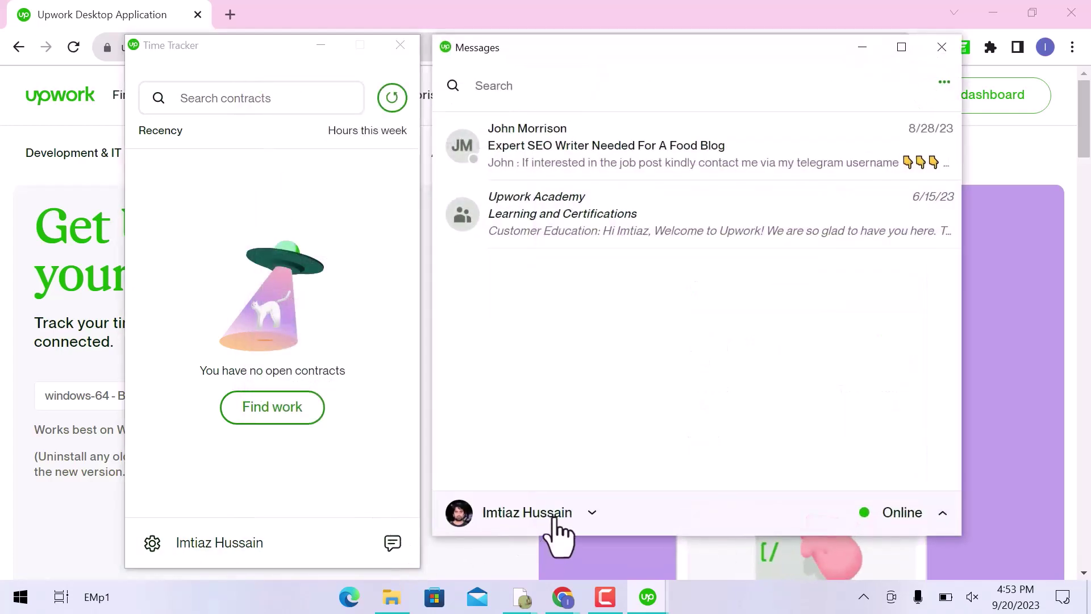
pyautogui.click(560, 538)
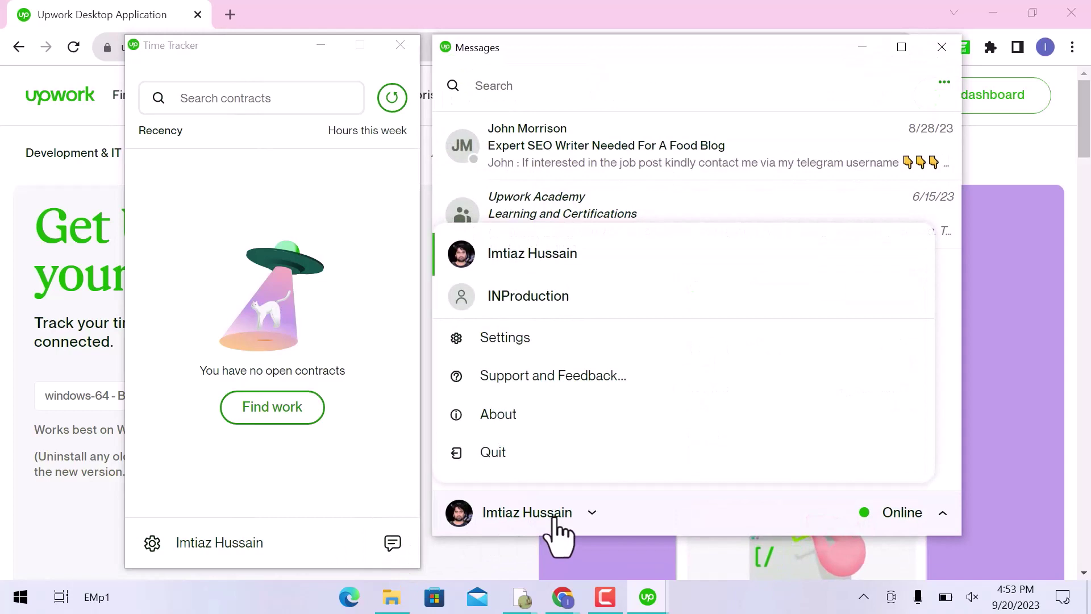
pyautogui.click(529, 514)
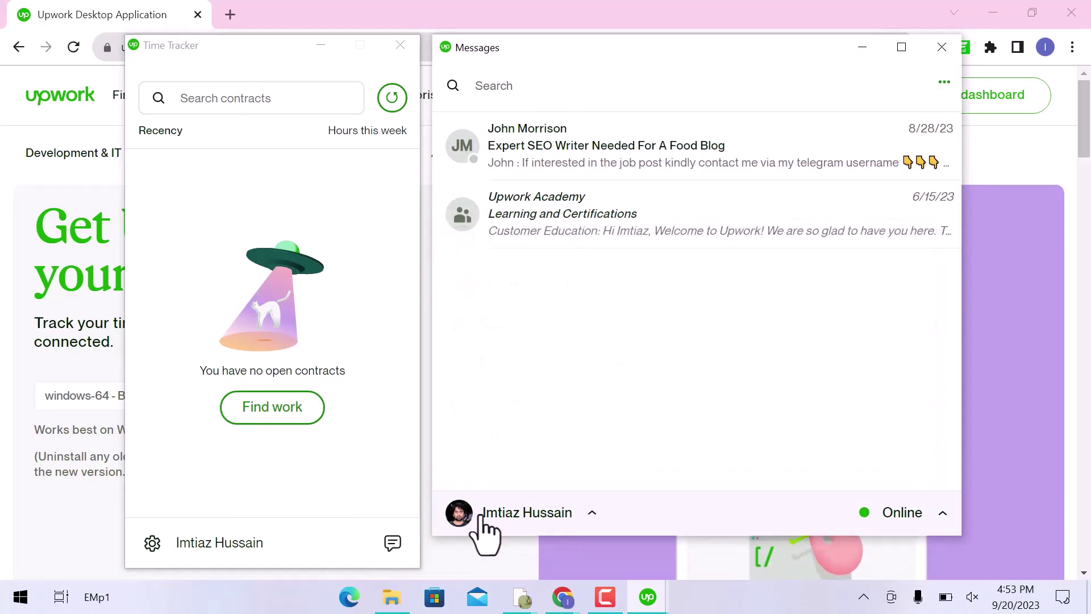
pyautogui.click(154, 542)
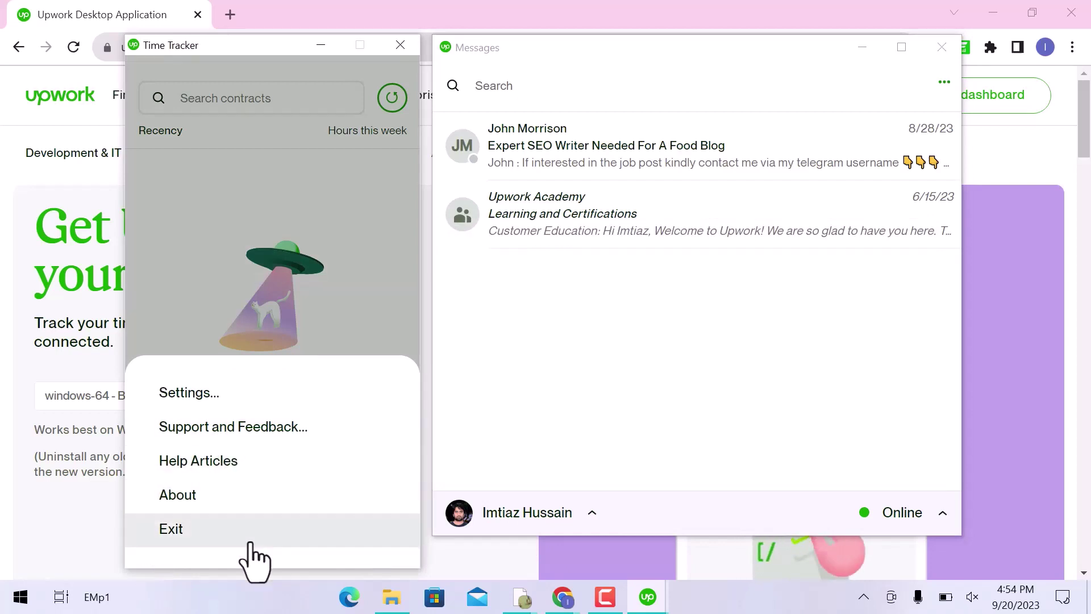
pyautogui.click(281, 295)
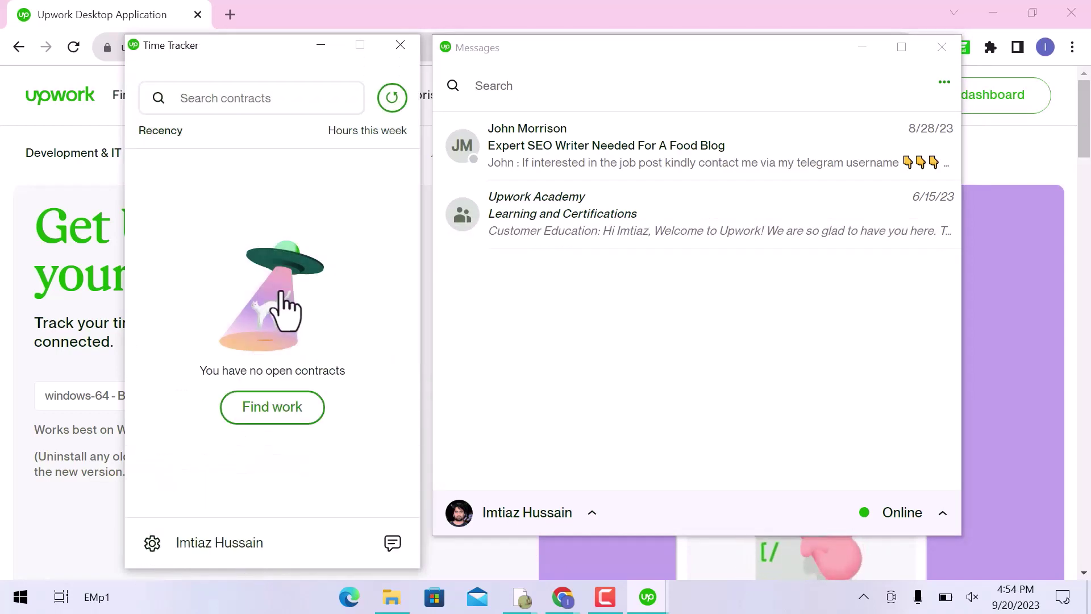